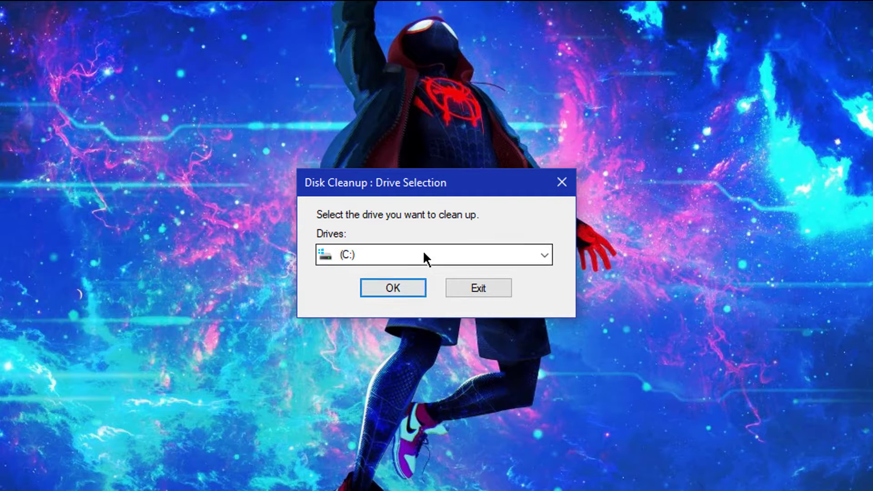
Step: Open the list of drives available for cleanup in the Disk Cleanup drive selection
click(425, 251)
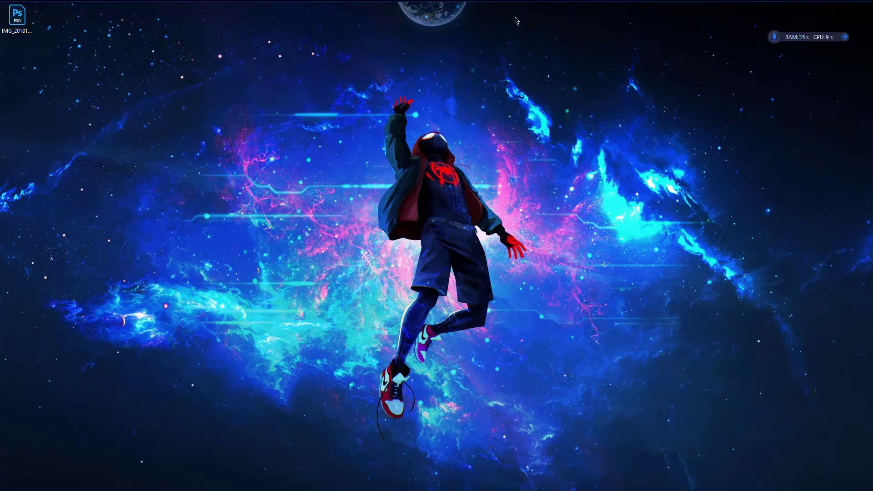
mouse_move(556, 3)
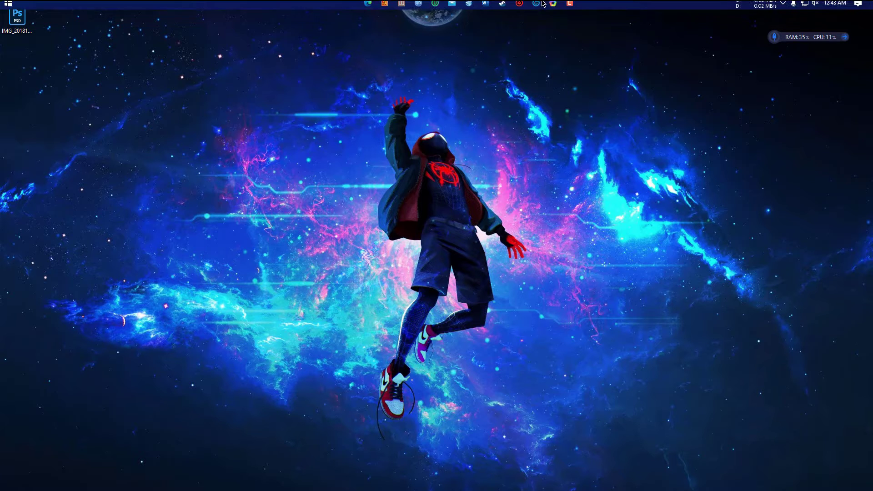
right_click(645, 5)
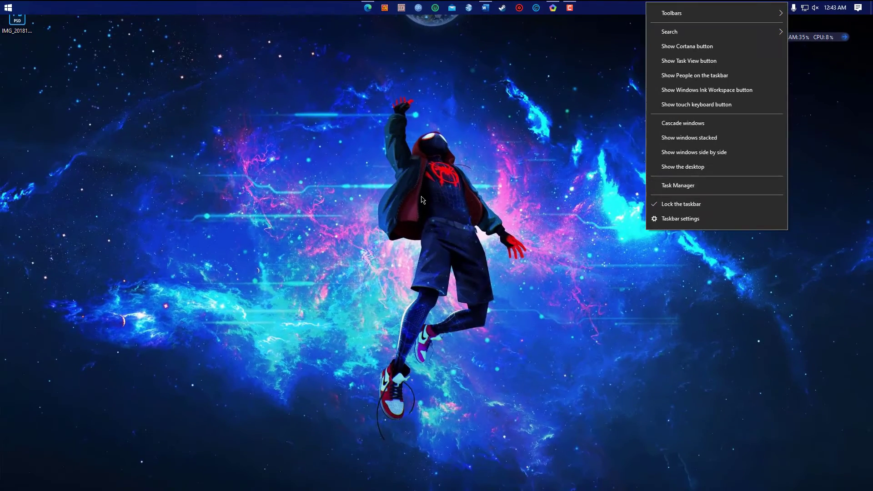
click(422, 199)
Step: Search Windows for Task Manager, open it and display the programs that launch at startup
key(super)
text(ta)
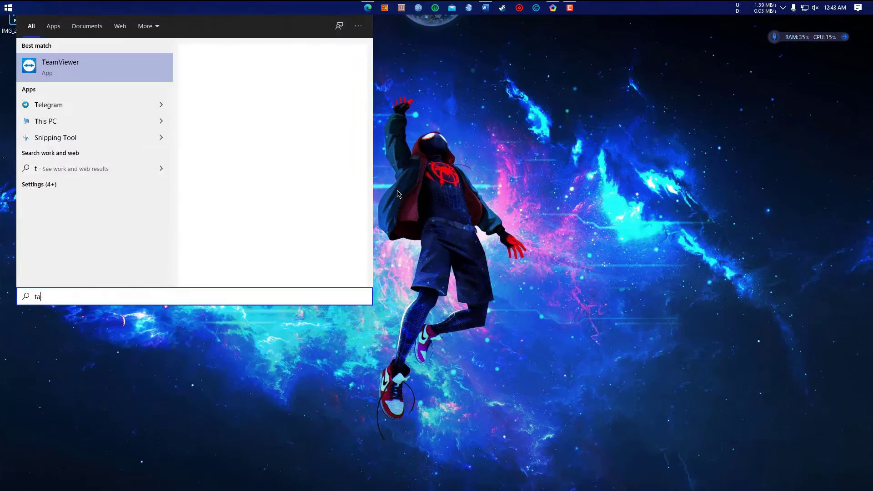
text(sk)
click(107, 78)
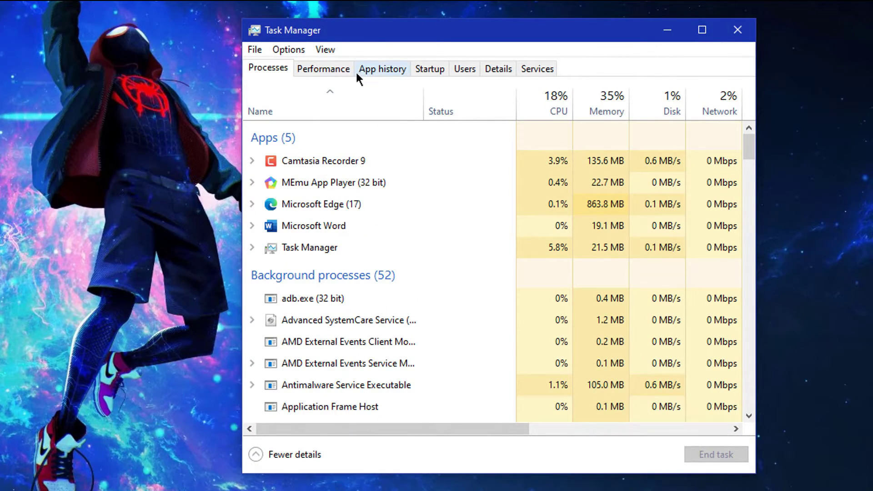
click(426, 63)
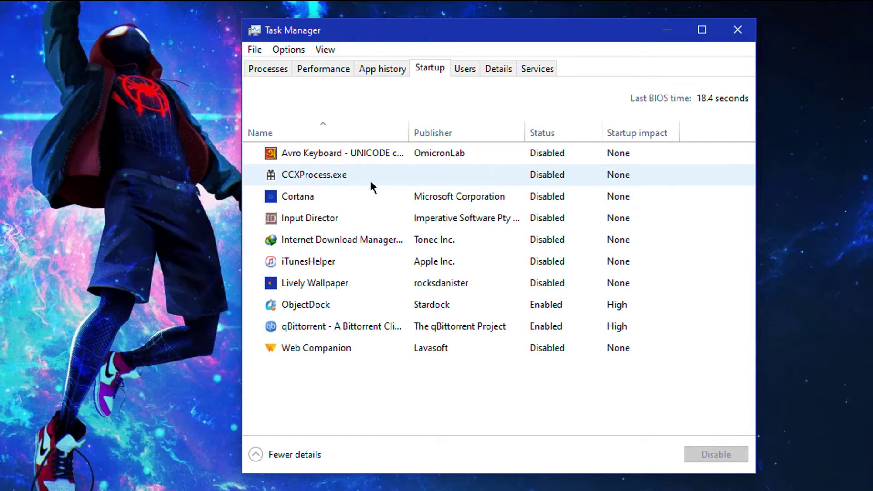
Step: Inspect the startup entries for Avro Keyboard and ObjectDock, and view the actions available for ObjectDock
click(535, 153)
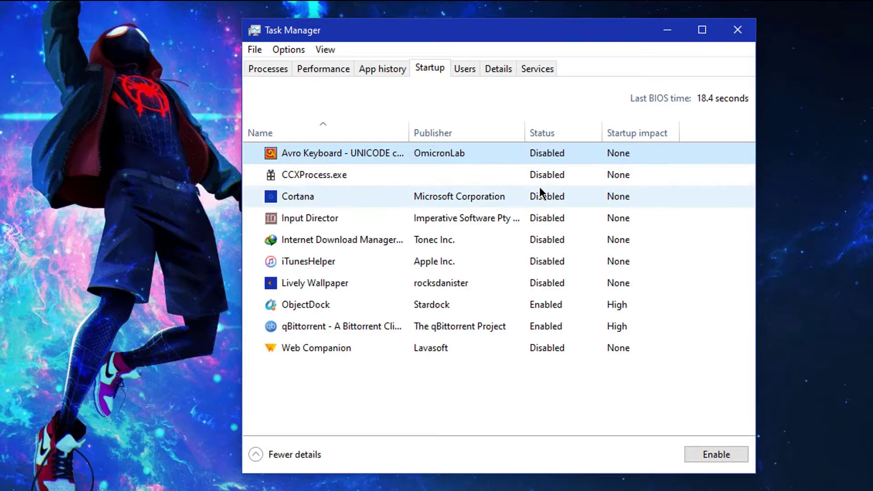
click(546, 310)
right_click(546, 308)
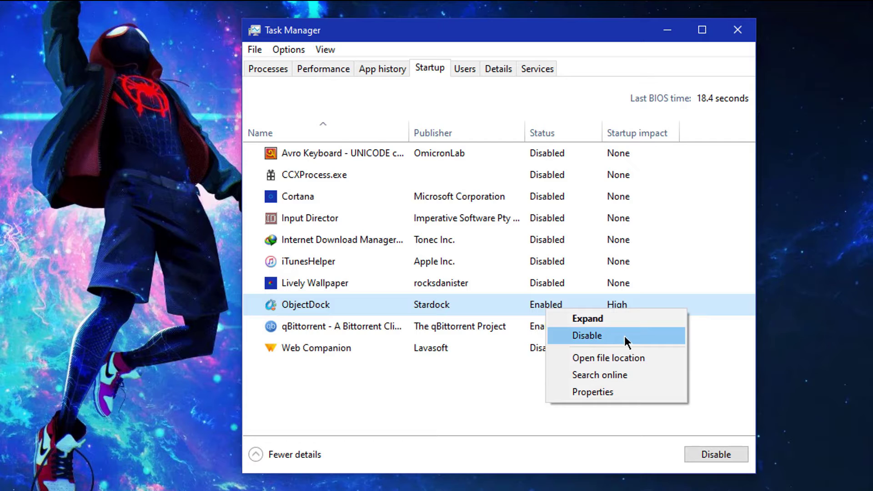
click(417, 326)
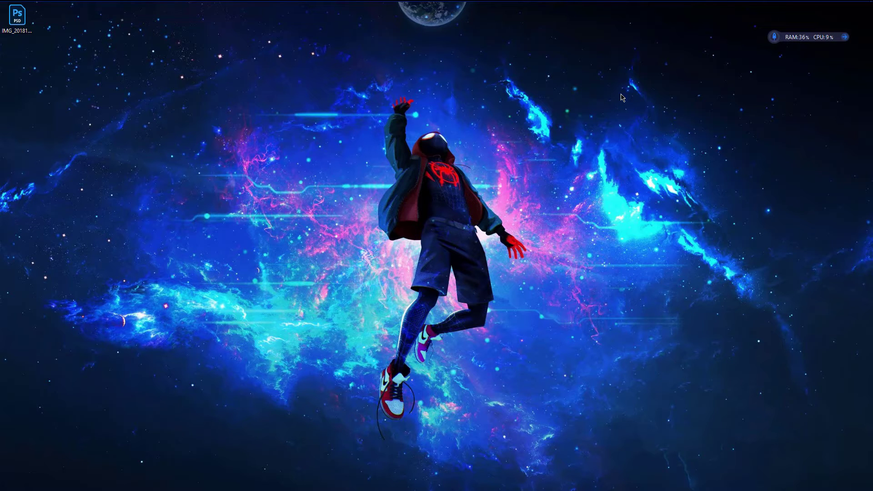
Step: Open Add or remove programs from a Windows search and look through the list of installed apps
key(super)
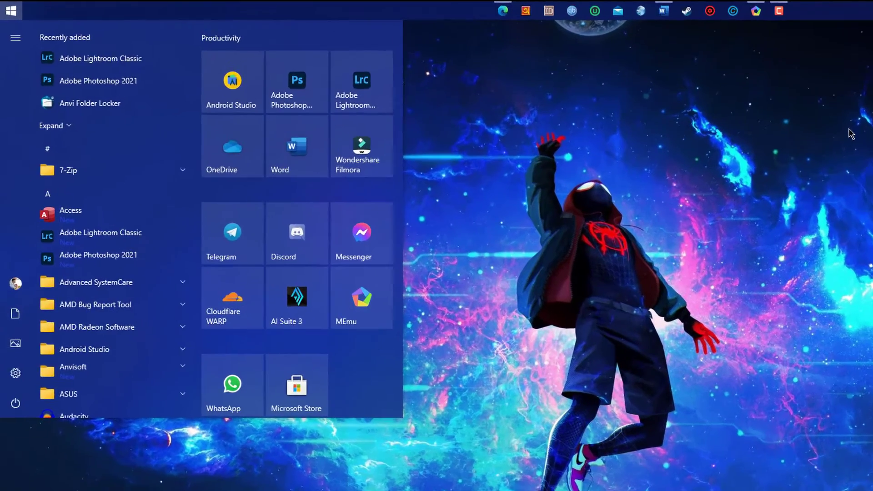
text(add)
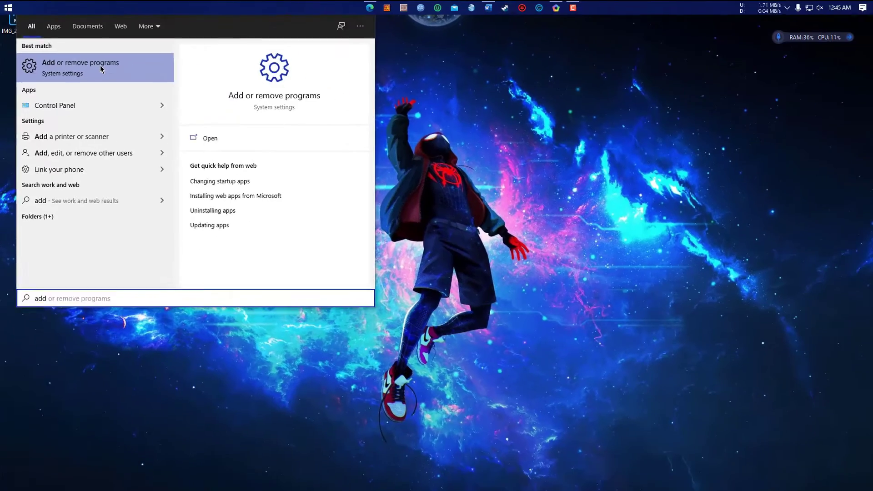
click(154, 102)
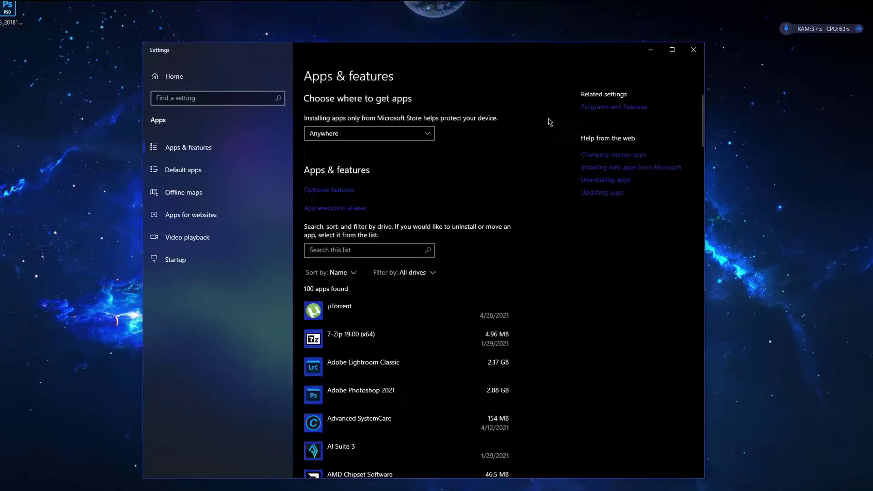
scroll(519, 186, down, 5)
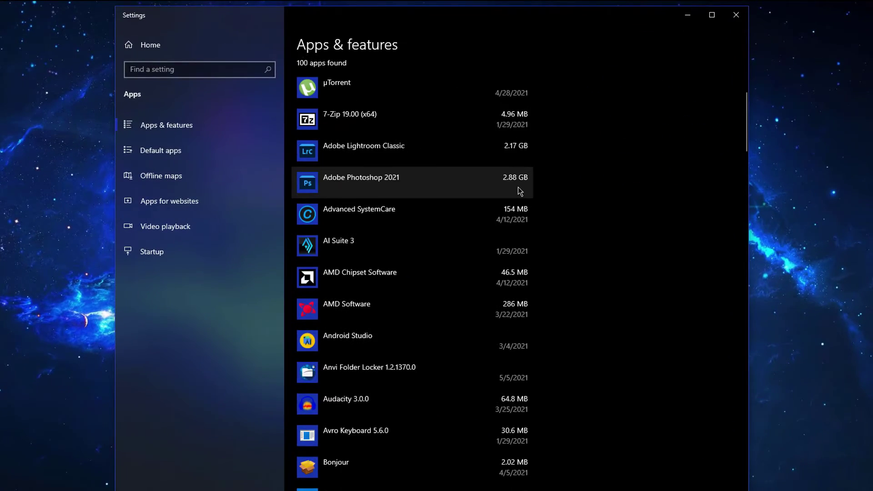
scroll(519, 189, down, 15)
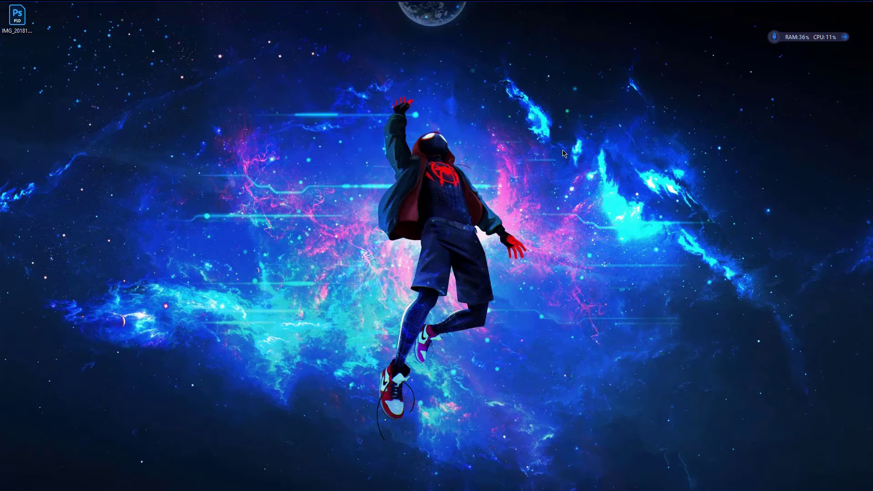
Step: Open the Windows Update page of the Update & Security settings
key(super)
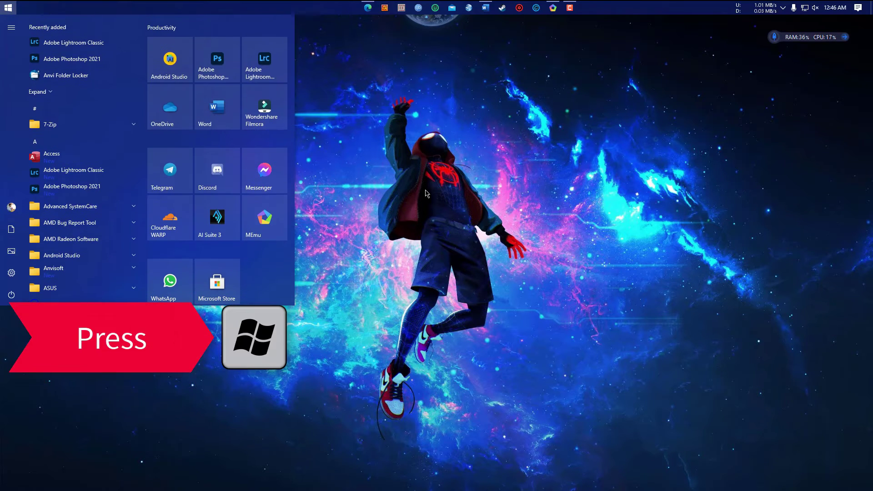
click(11, 273)
click(312, 252)
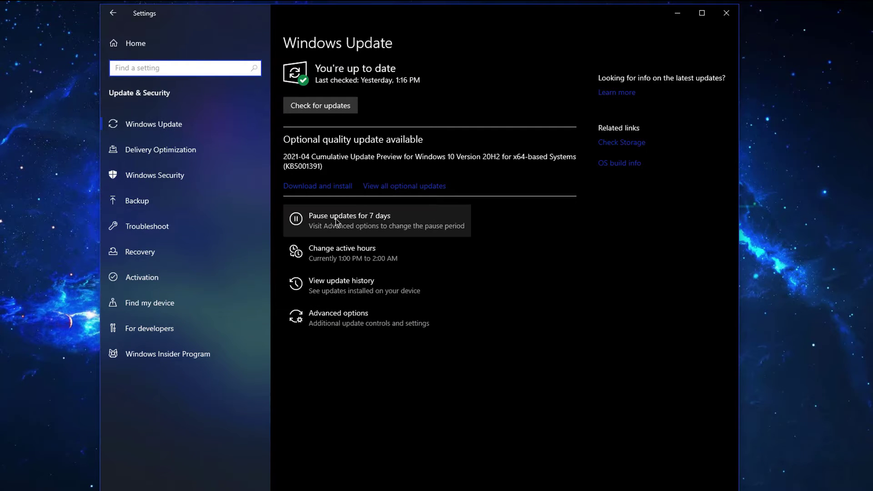
Step: Pause Windows updates until Thursday, June 10, 2021 in the advanced options and return to the Windows Update page
click(326, 315)
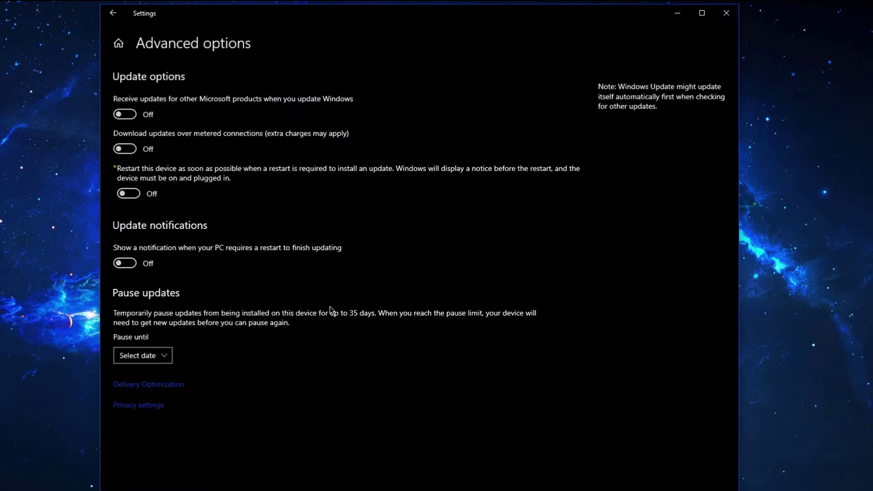
click(149, 364)
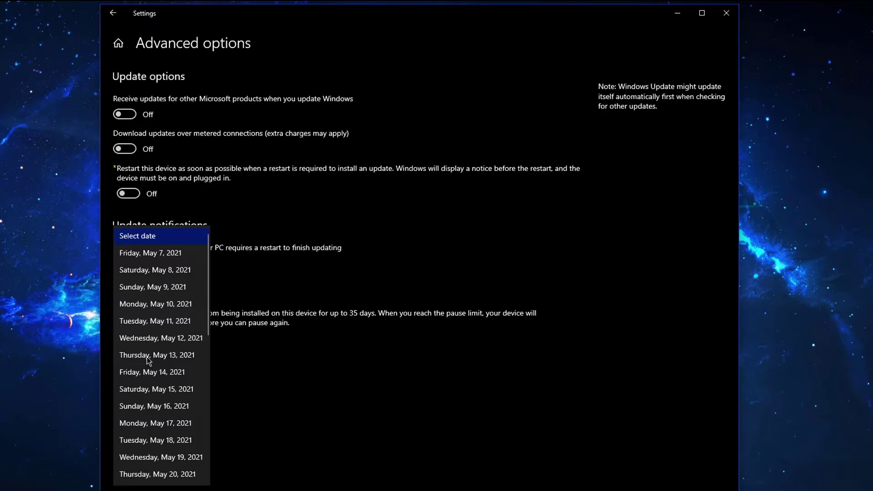
scroll(152, 474, down, 5)
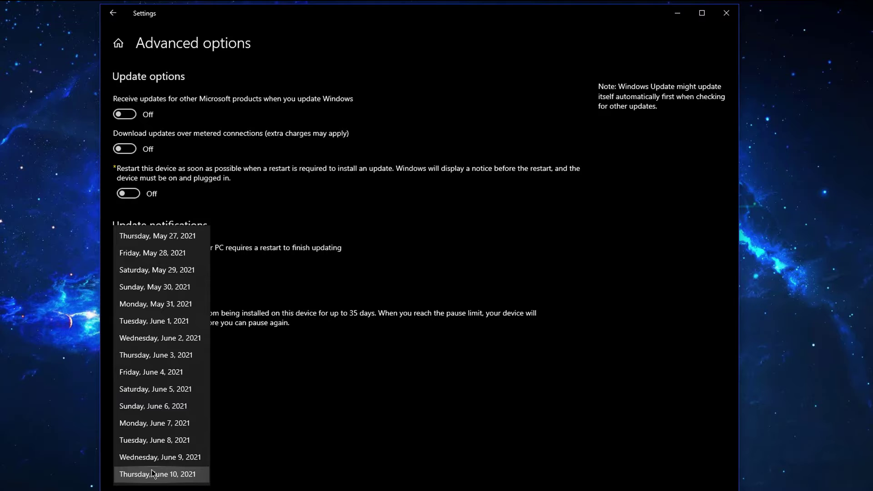
click(153, 474)
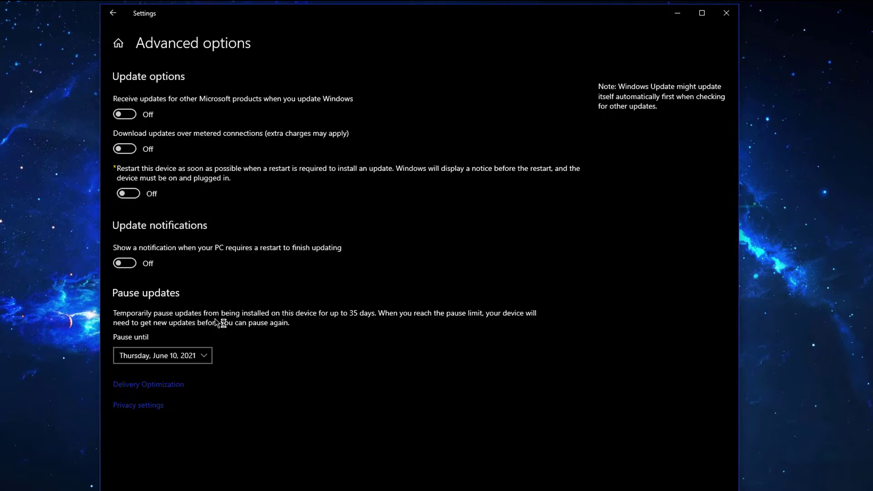
click(117, 15)
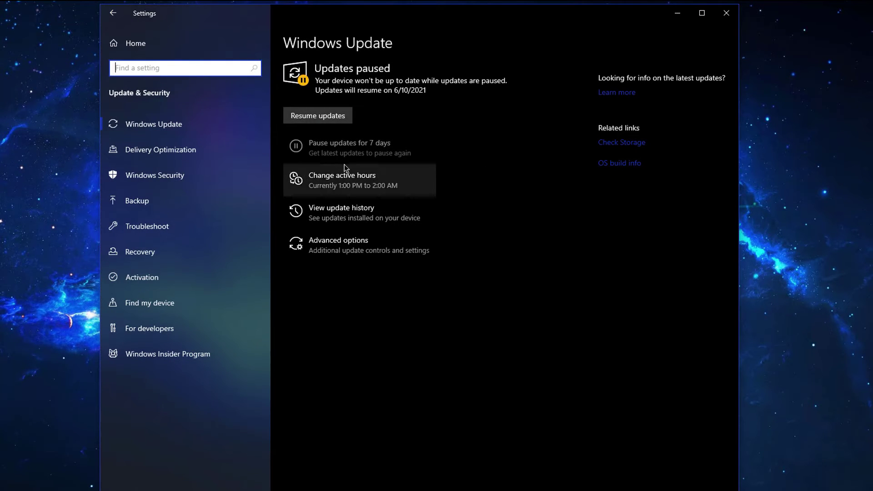
Step: Resume Windows updates, review the advanced update options and close Settings
click(337, 116)
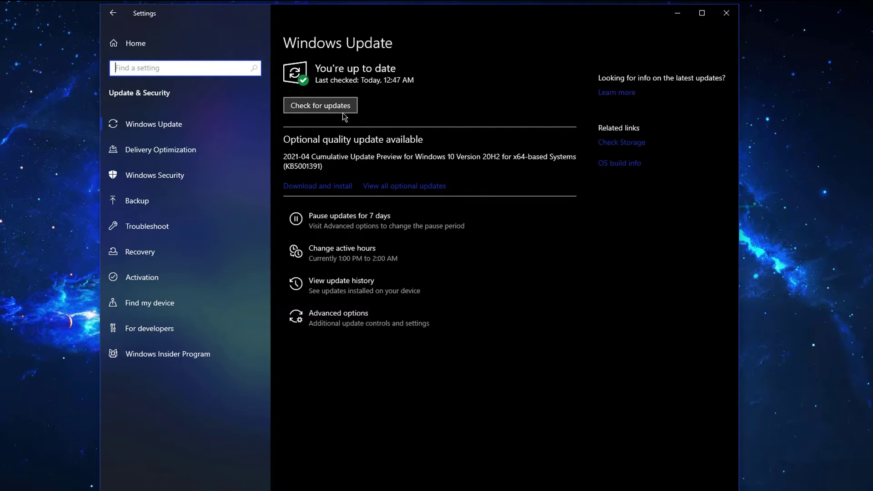
click(366, 308)
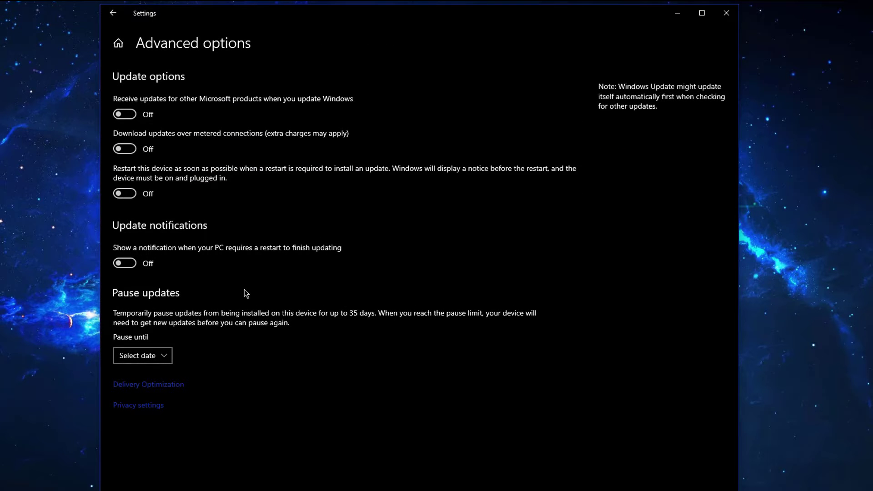
click(725, 15)
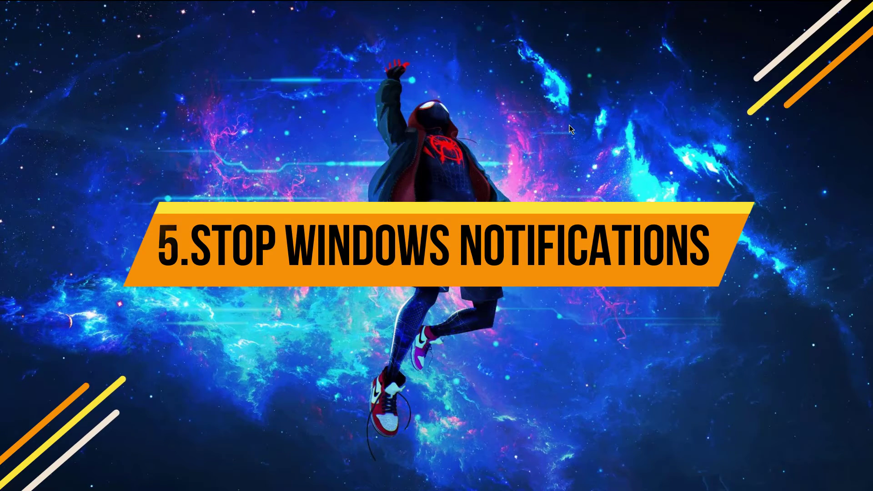
Step: View the notifications in the action center, dismiss it and open the Notifications & actions settings
key(super+a)
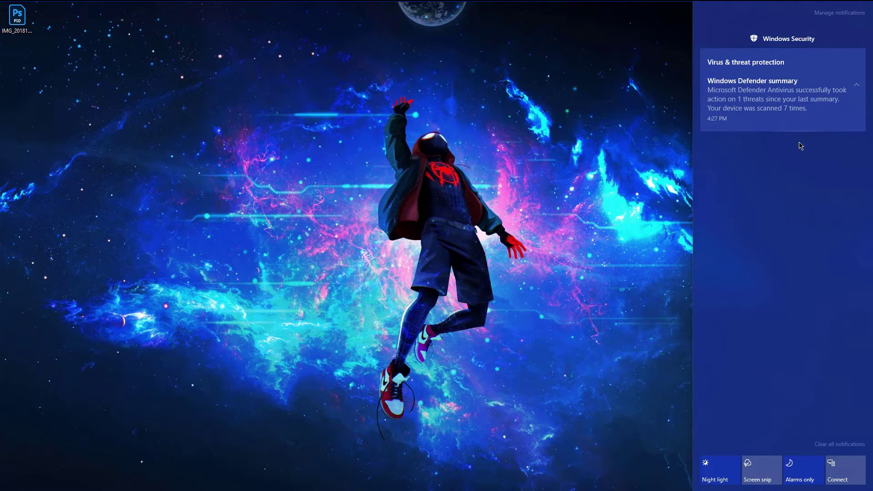
click(573, 155)
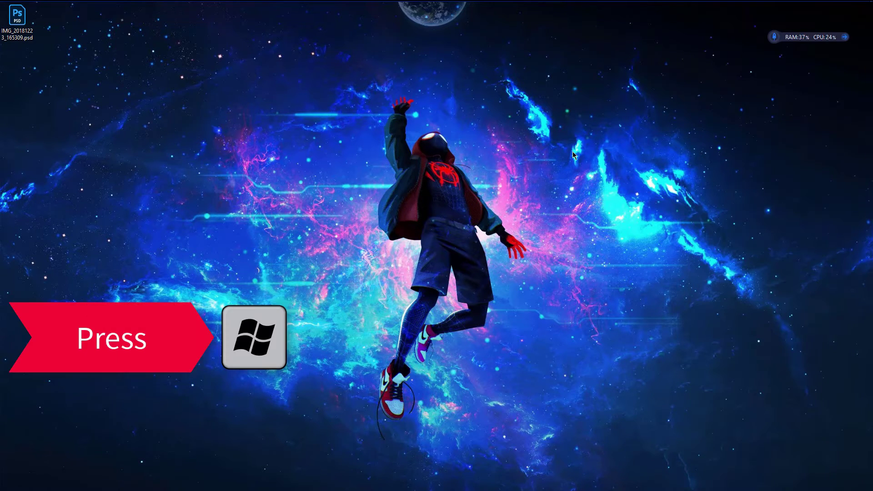
key(super)
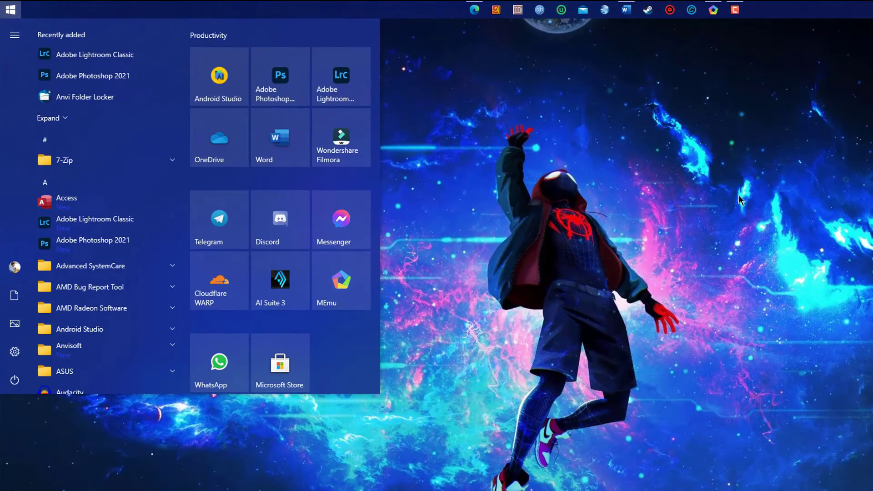
text(noti)
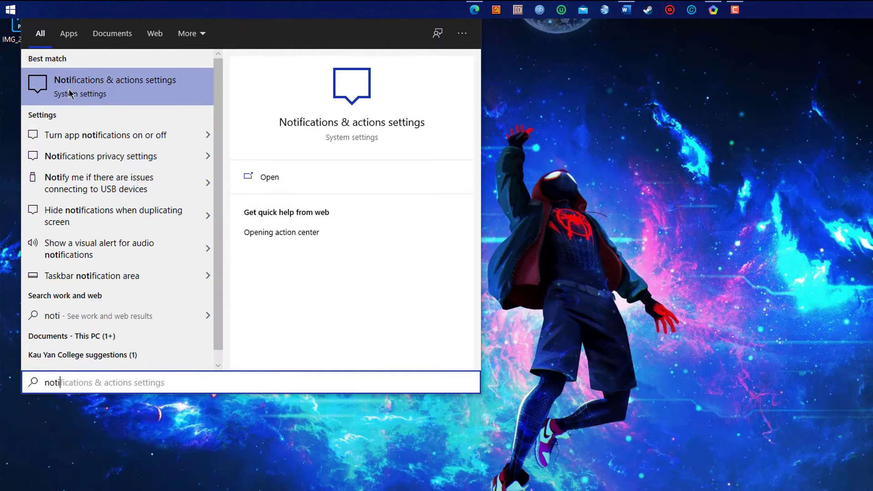
click(94, 95)
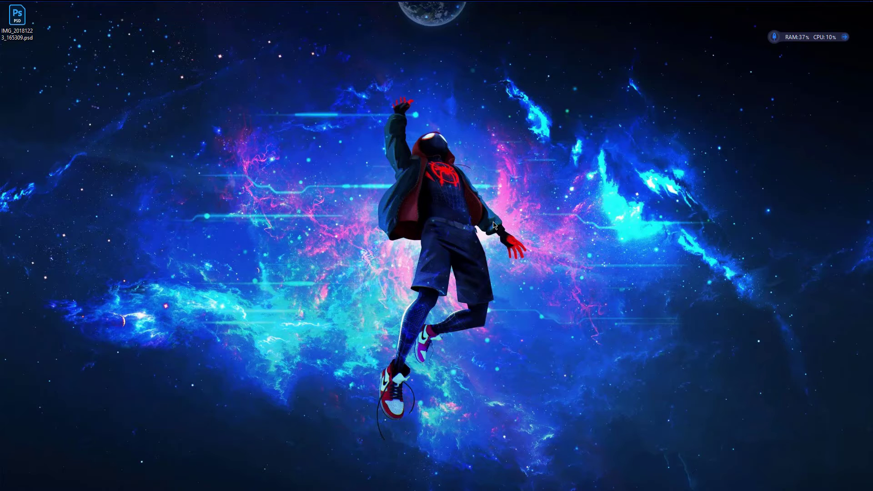
Step: Search Windows for the Storage settings and open them
key(super)
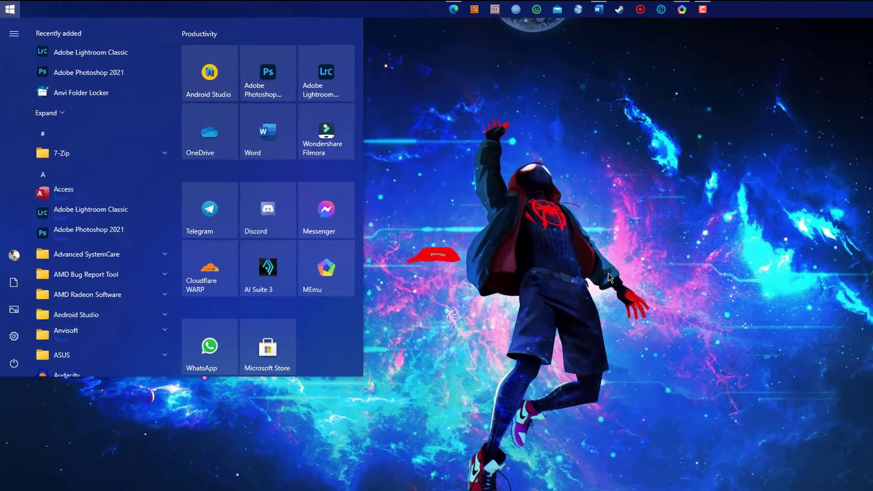
text(st)
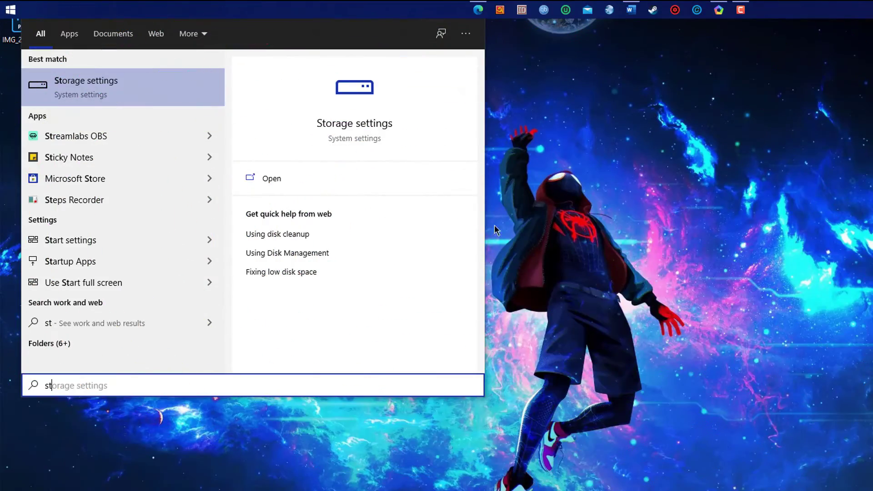
click(156, 102)
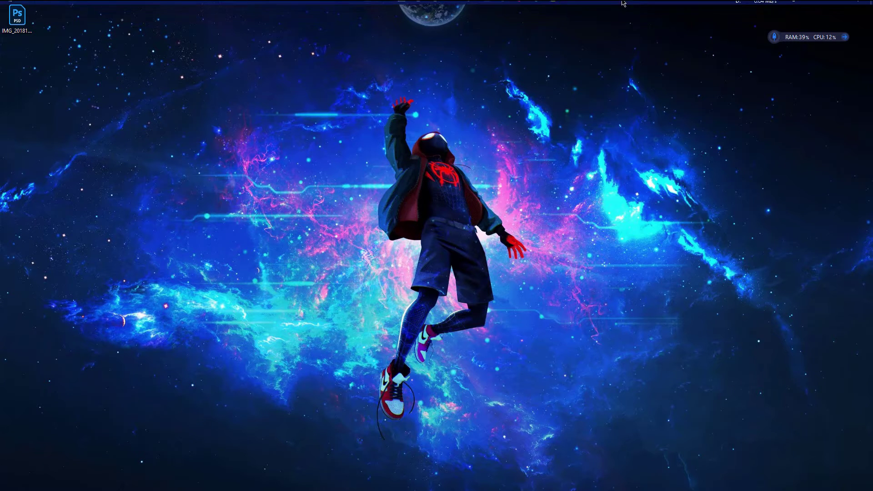
Step: Bring up the running MEmu Play window and minimize it again
click(554, 7)
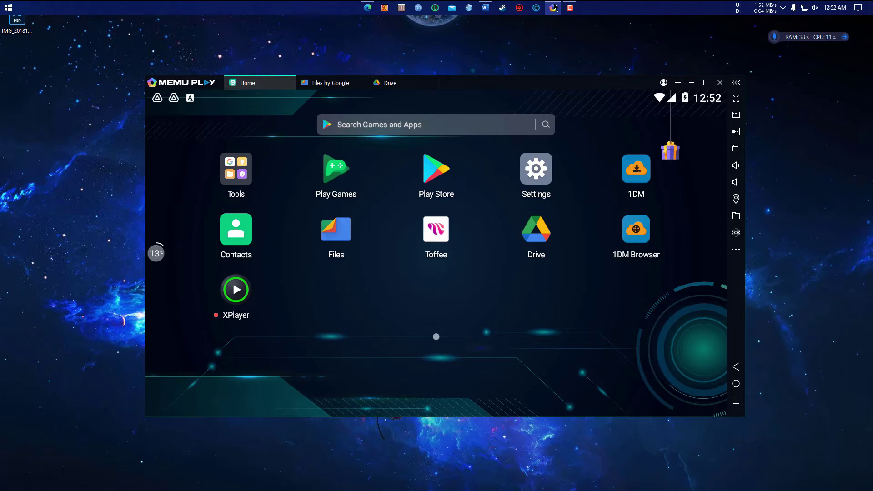
click(554, 6)
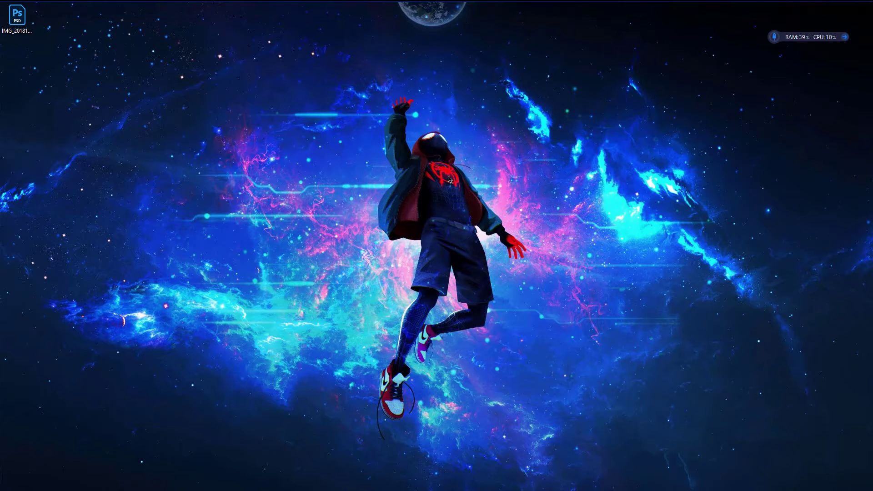